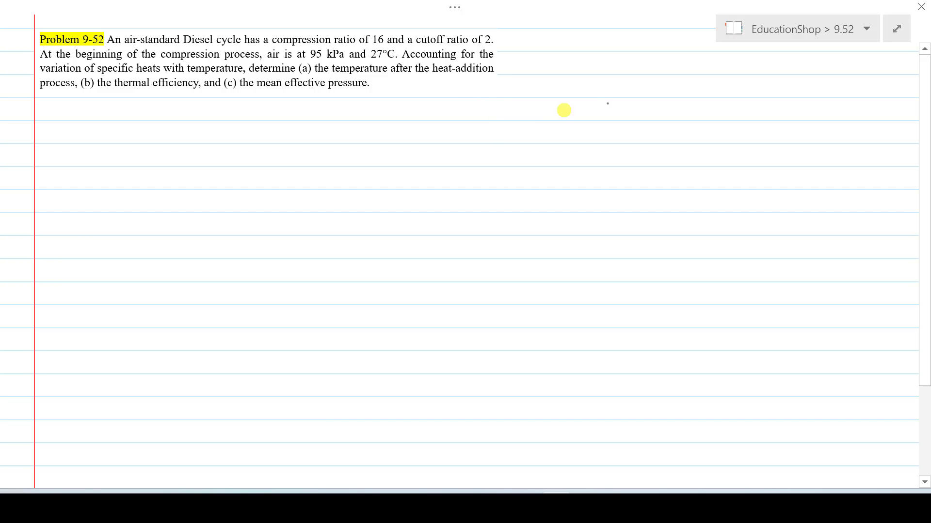
Step: Sketch the P-v axes and the 1-2 compression curve, labelling states 1 and 2, v1, v2, P1 and P2
mouse_move(638, 50)
left_mouse_down()
mouse_move(642, 170)
mouse_move(855, 166)
left_mouse_up()
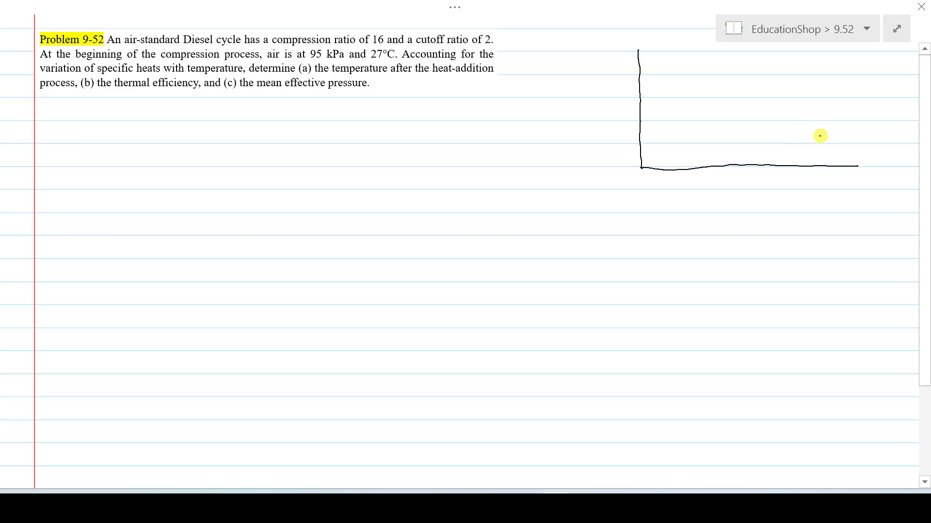
left_click_drag(820, 136, 682, 72)
left_click_drag(822, 152, 831, 152)
left_click_drag(763, 112, 758, 120)
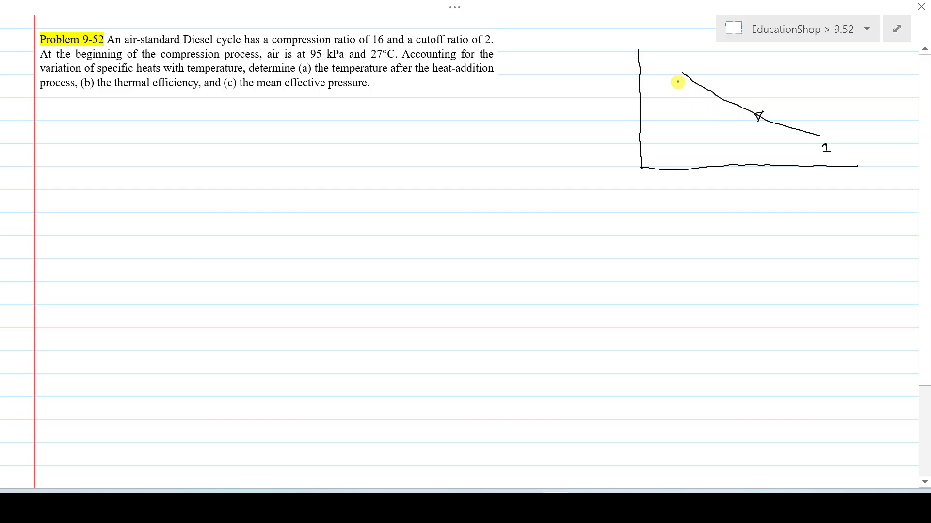
left_click_drag(681, 79, 684, 83)
left_click_drag(827, 183, 835, 189)
left_click_drag(701, 165, 706, 180)
left_click_drag(710, 181, 716, 185)
left_click_drag(624, 135, 634, 138)
left_click_drag(637, 68, 629, 72)
left_click_drag(630, 76, 635, 81)
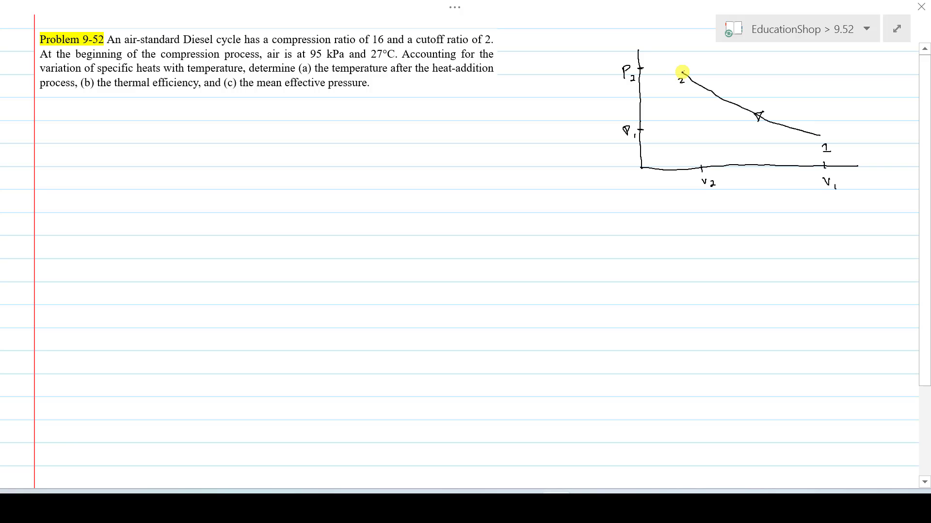
Step: Add the constant-pressure line 2-3 with Qin, the 4-1 heat-rejection line, v3, and v1 = v4
mouse_move(683, 73)
left_mouse_down()
mouse_move(720, 62)
mouse_move(691, 56)
left_mouse_up()
mouse_move(688, 57)
left_mouse_down()
mouse_move(747, 67)
mouse_move(821, 109)
mouse_move(827, 98)
left_mouse_up()
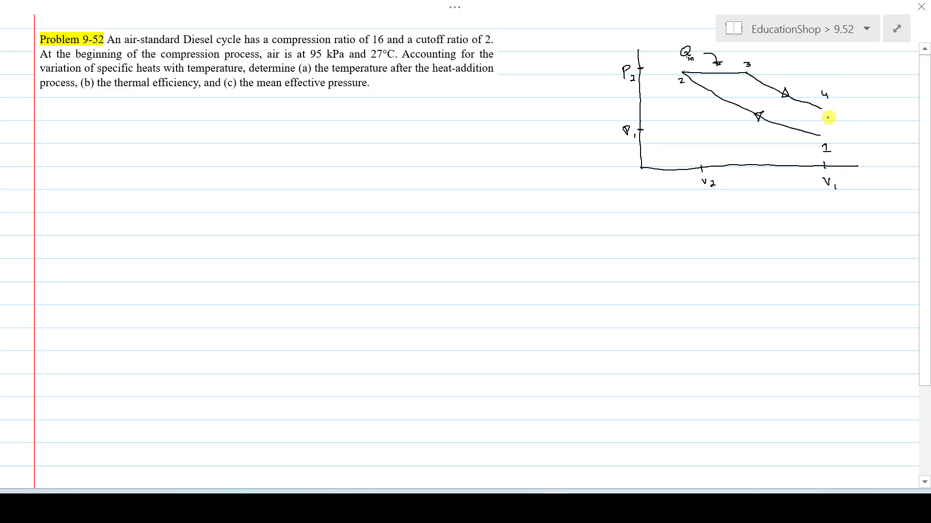
left_click_drag(820, 109, 822, 135)
left_click_drag(818, 121, 890, 127)
left_click_drag(885, 122, 895, 121)
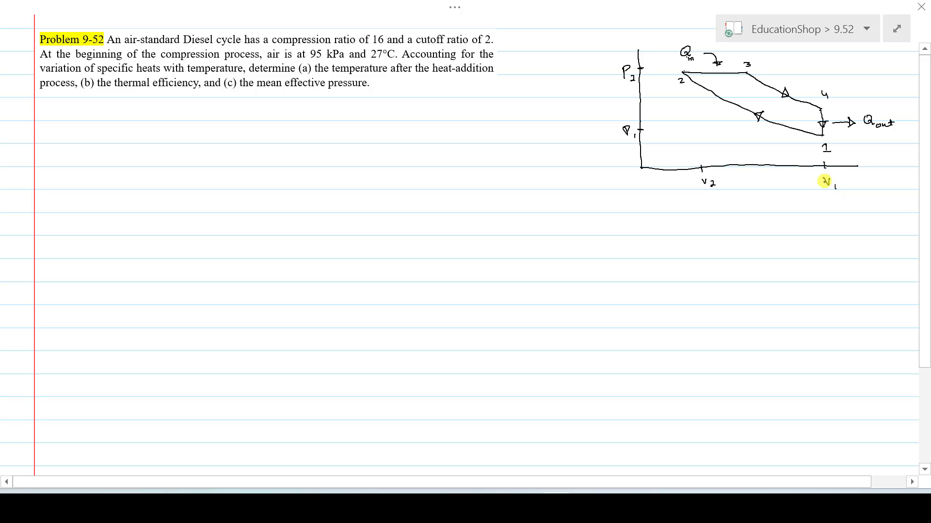
left_click_drag(819, 203, 853, 207)
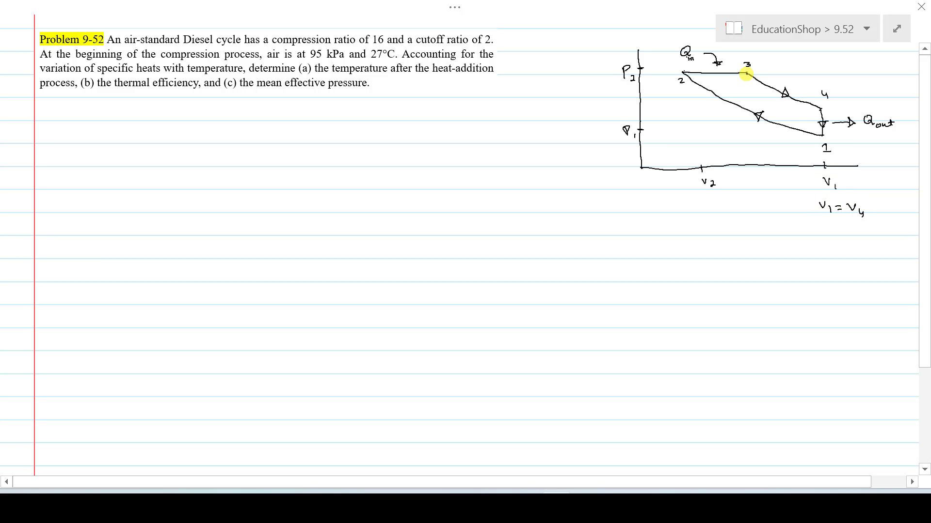
left_click_drag(751, 161, 762, 188)
Step: Handwrite the compression ratio r = v1/v2 = 16 beside the problem
left_click_drag(46, 111, 54, 123)
left_click_drag(62, 117, 86, 115)
left_click_drag(90, 112, 92, 119)
left_click_drag(81, 124, 88, 123)
left_click_drag(85, 130, 89, 133)
mouse_move(90, 133)
left_mouse_down()
mouse_move(96, 138)
mouse_move(111, 115)
left_mouse_up()
left_click_drag(104, 119, 126, 119)
left_click_drag(150, 117, 154, 119)
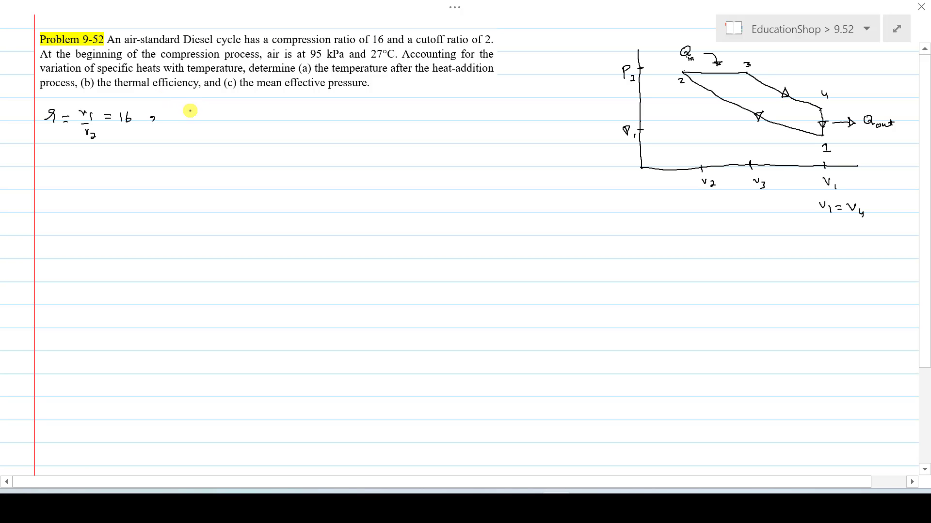
Step: Write the cutoff ratio rc = v3/v2 = 2, P1 = 95 kPa, and T1 converted to 300 K
left_click_drag(176, 112, 185, 120)
left_click_drag(196, 116, 193, 122)
left_click_drag(205, 117, 211, 120)
left_click_drag(222, 112, 232, 124)
mouse_move(225, 131)
left_mouse_down()
mouse_move(242, 140)
mouse_move(252, 120)
mouse_move(296, 123)
left_mouse_up()
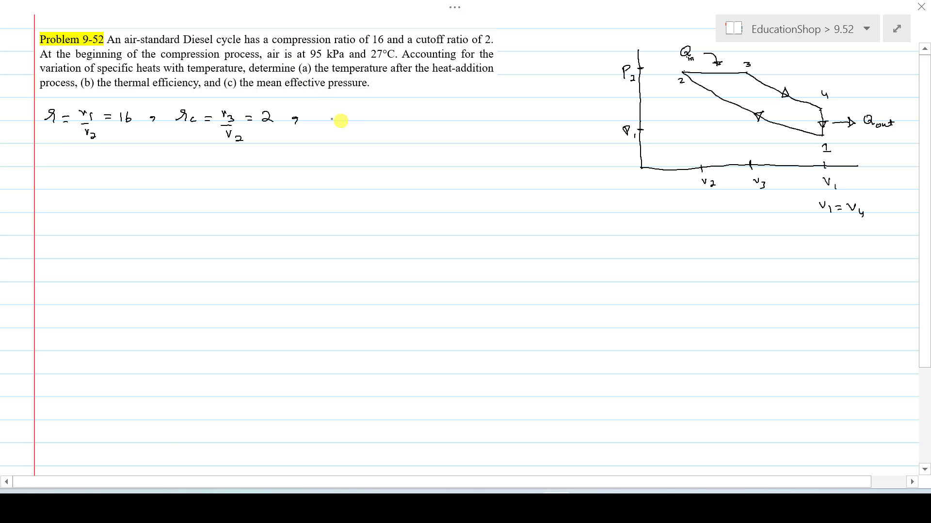
left_click_drag(327, 121, 336, 121)
left_click_drag(345, 117, 351, 116)
mouse_move(345, 119)
left_mouse_down()
mouse_move(365, 124)
mouse_move(359, 112)
mouse_move(498, 123)
mouse_move(489, 122)
mouse_move(511, 112)
mouse_move(566, 122)
left_mouse_up()
left_click_drag(458, 136, 470, 144)
left_click_drag(479, 138, 531, 144)
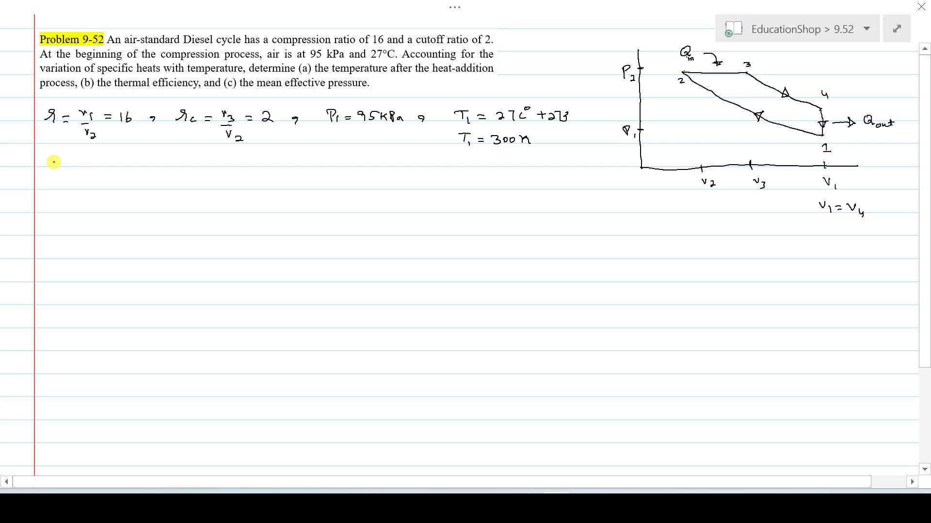
Step: Write γ = 1.4 with the Cp and Cv values, then list the unknowns T3 and ηth
left_click_drag(46, 158, 53, 167)
left_click_drag(60, 160, 75, 165)
left_click_drag(78, 163, 91, 165)
left_click_drag(101, 161, 103, 167)
left_click_drag(146, 156, 156, 162)
left_click_drag(164, 160, 173, 159)
left_click_drag(165, 164, 173, 164)
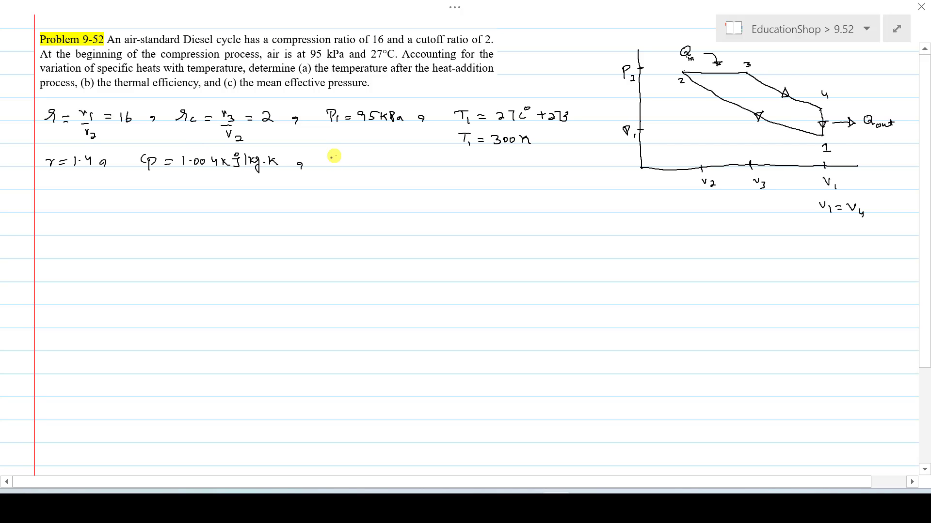
left_click_drag(339, 157, 338, 163)
left_click_drag(341, 158, 356, 159)
left_click_drag(349, 162, 358, 162)
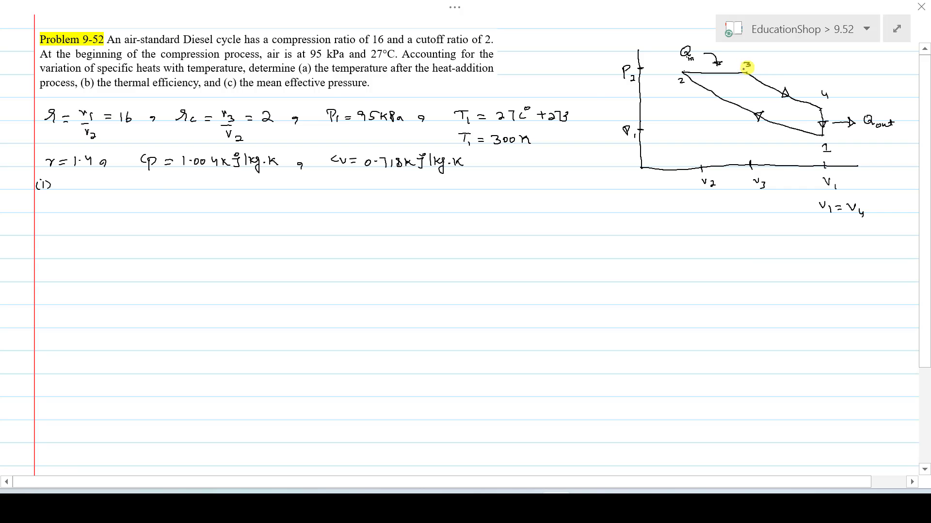
mouse_move(202, 185)
left_mouse_down()
mouse_move(224, 194)
mouse_move(253, 185)
mouse_move(412, 191)
left_mouse_up()
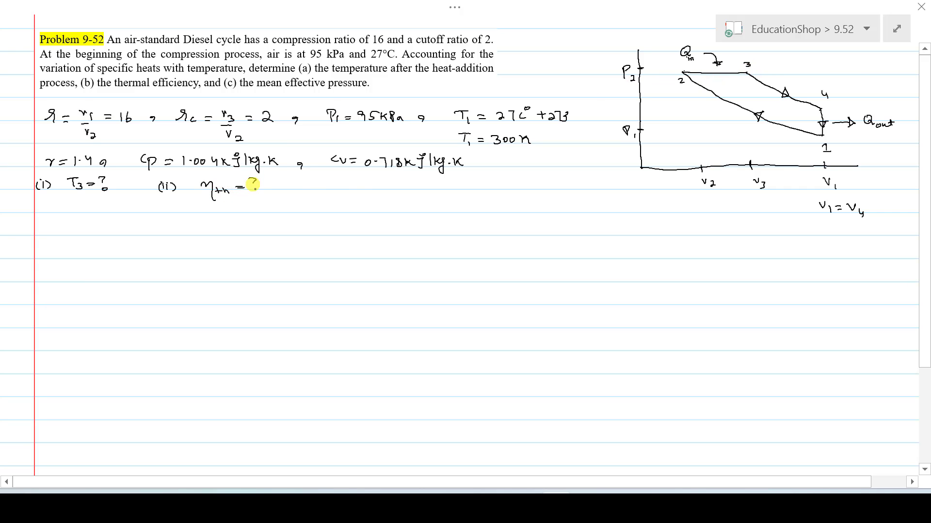
Step: Add M.E.P. to the unknowns, write 'Sol', and the Process (1-2) isentropic relation solved for T2
left_click(254, 191)
left_click_drag(40, 208, 82, 206)
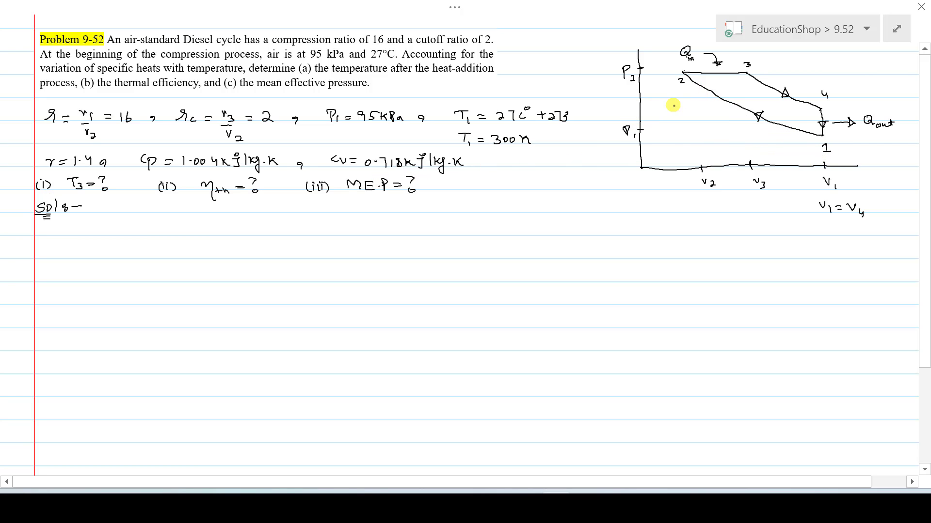
mouse_move(71, 222)
left_mouse_down()
mouse_move(211, 230)
mouse_move(252, 213)
mouse_move(304, 224)
mouse_move(304, 241)
mouse_move(313, 222)
mouse_move(332, 235)
mouse_move(334, 217)
mouse_move(345, 221)
left_mouse_up()
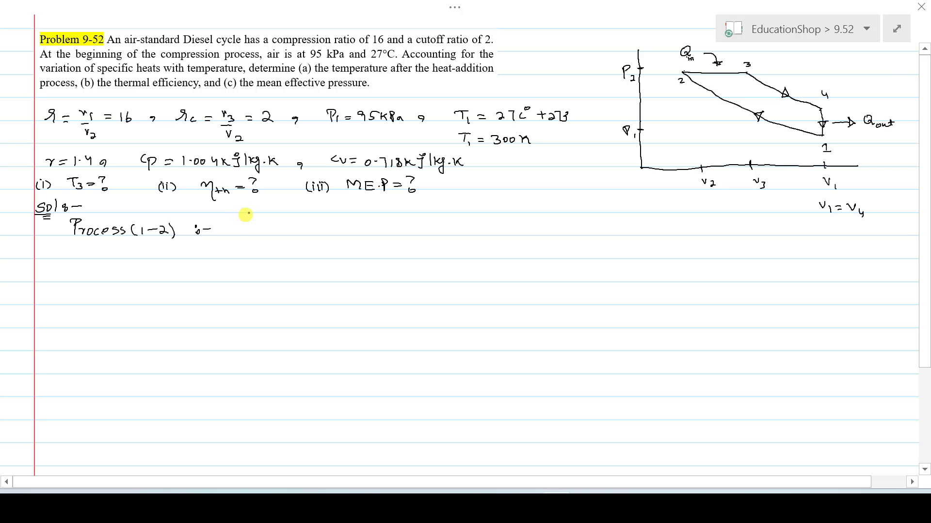
left_click_drag(343, 219, 386, 226)
left_click_drag(373, 231, 387, 231)
mouse_move(381, 224)
left_mouse_down()
mouse_move(381, 234)
mouse_move(476, 225)
mouse_move(484, 234)
mouse_move(548, 221)
mouse_move(539, 238)
mouse_move(550, 245)
mouse_move(562, 216)
mouse_move(600, 213)
left_mouse_up()
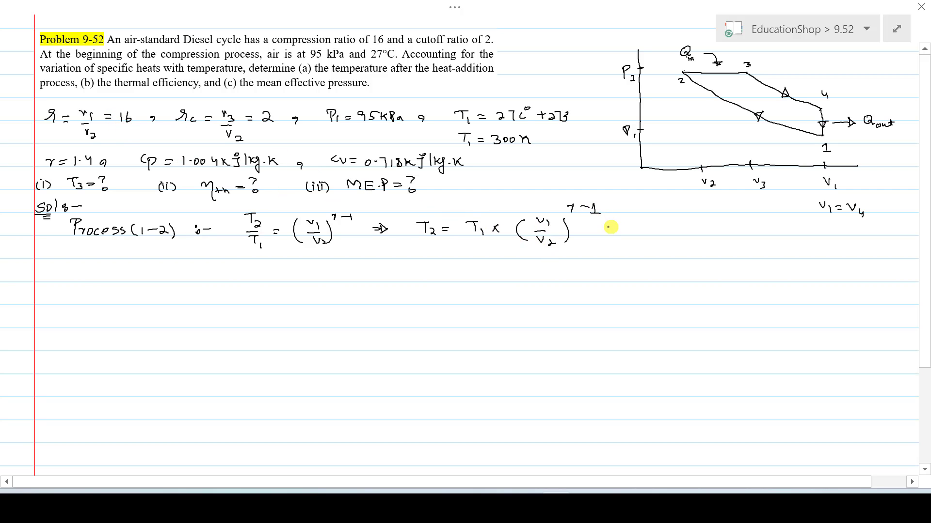
Step: Substitute the known values to get T2 = 909.4 K, box it, and head Process (2-3)
left_click_drag(607, 232, 685, 232)
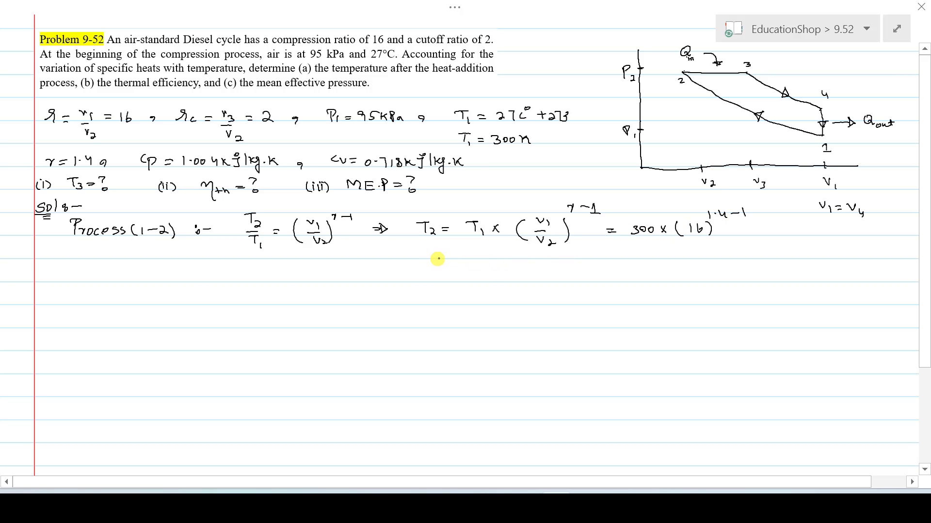
left_click_drag(428, 249, 536, 264)
left_click_drag(49, 286, 59, 301)
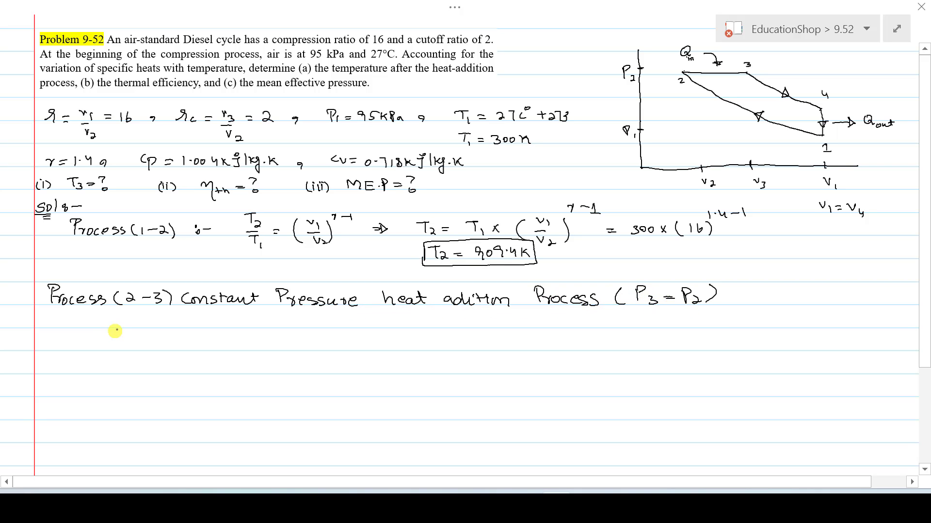
Step: Write P2v2/T2 = P3v3/T3 and cancel the equal pressures P2 and P3
mouse_move(110, 330)
left_mouse_down()
mouse_move(139, 322)
mouse_move(148, 330)
left_mouse_up()
mouse_move(111, 338)
left_mouse_down()
mouse_move(173, 335)
mouse_move(214, 318)
mouse_move(227, 329)
left_mouse_up()
left_click_drag(197, 335, 206, 335)
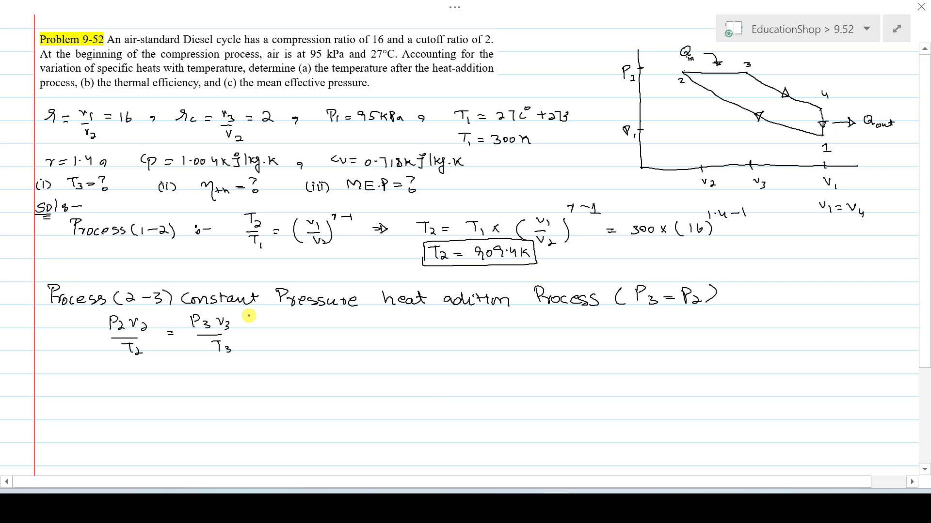
left_click_drag(203, 315, 194, 330)
left_click_drag(117, 316, 105, 332)
left_click_drag(245, 321, 284, 334)
left_click_drag(67, 320, 96, 332)
mouse_move(388, 319)
left_mouse_down()
mouse_move(404, 333)
mouse_move(443, 322)
mouse_move(458, 349)
mouse_move(481, 330)
left_mouse_up()
left_click_drag(505, 322, 522, 333)
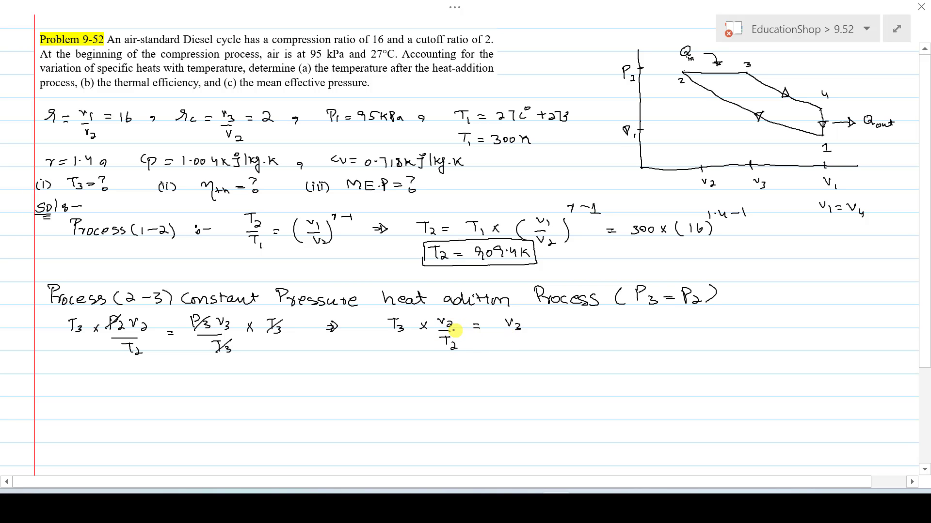
Step: Rearrange the relation to T3 = (v3/v2) × T2
left_click_drag(561, 323, 646, 339)
left_click_drag(658, 324, 698, 322)
mouse_move(701, 322)
left_mouse_down()
mouse_move(717, 345)
mouse_move(728, 331)
mouse_move(759, 330)
left_mouse_up()
left_click_drag(773, 322, 785, 322)
left_click_drag(773, 327, 784, 327)
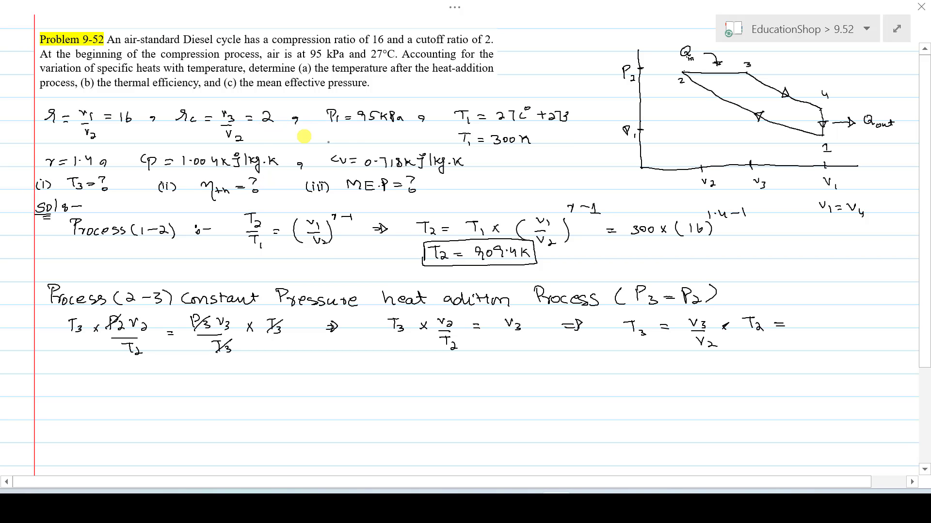
Step: Substitute 2 × 909.4 and begin the T3 = 1818.8 K result line
left_click_drag(799, 319, 814, 326)
left_click_drag(817, 319, 823, 327)
left_click_drag(823, 320, 816, 326)
left_click_drag(848, 318, 849, 328)
left_click_drag(859, 319, 860, 320)
left_click_drag(869, 318, 869, 328)
left_click_drag(877, 317, 880, 325)
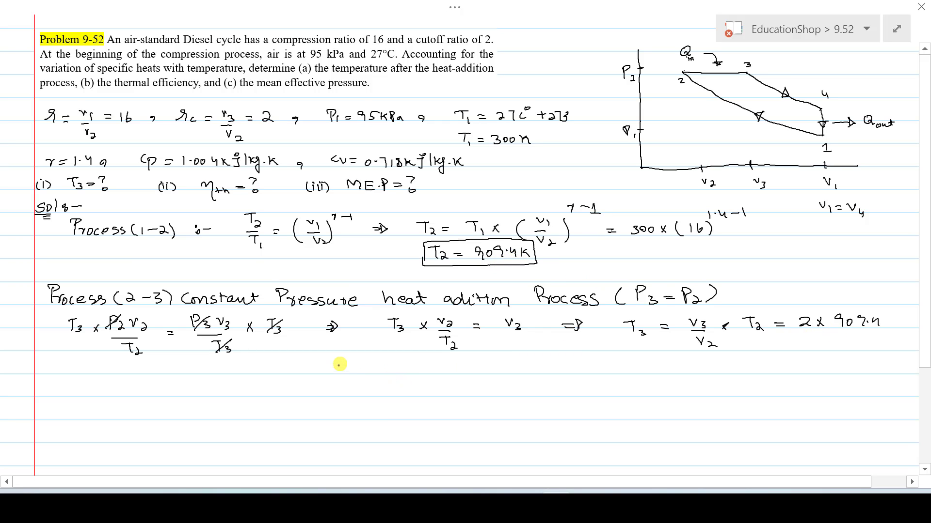
left_click_drag(331, 361, 339, 361)
mouse_move(332, 361)
left_mouse_down()
mouse_move(333, 371)
mouse_move(364, 367)
left_mouse_up()
left_click_drag(355, 371, 360, 371)
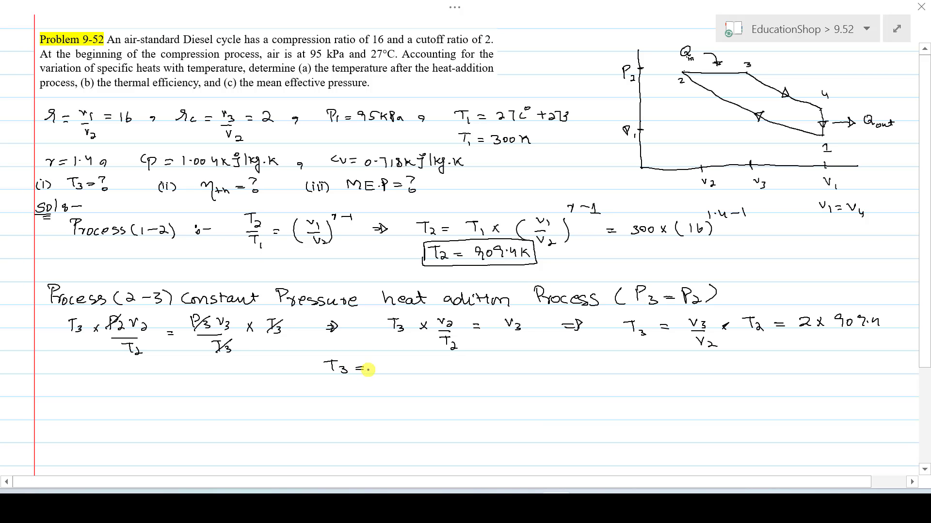